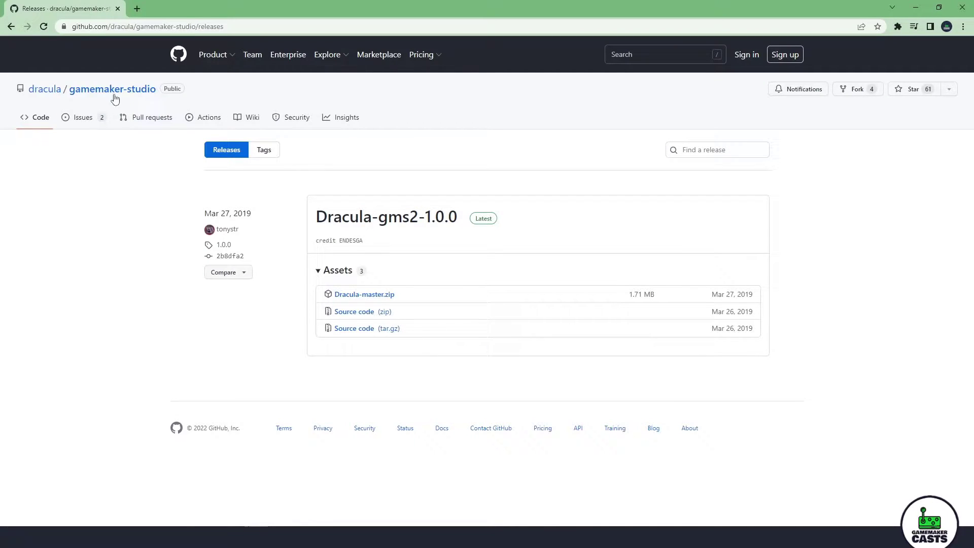
# Step: Download Dracula-master.zip from the Dracula-gms2-1.0.0 release on the repository's GitHub page
pyautogui.click(104, 91)
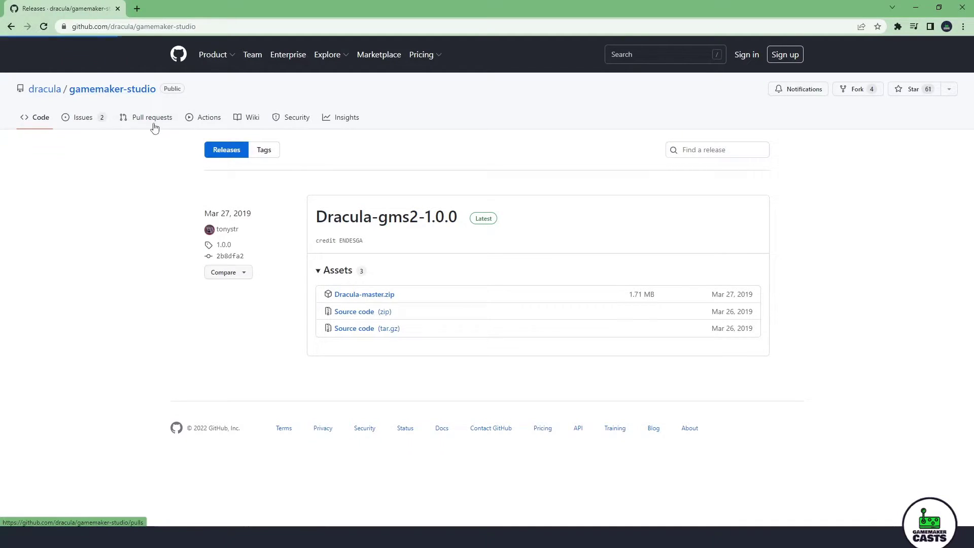
pyautogui.moveTo(219, 60)
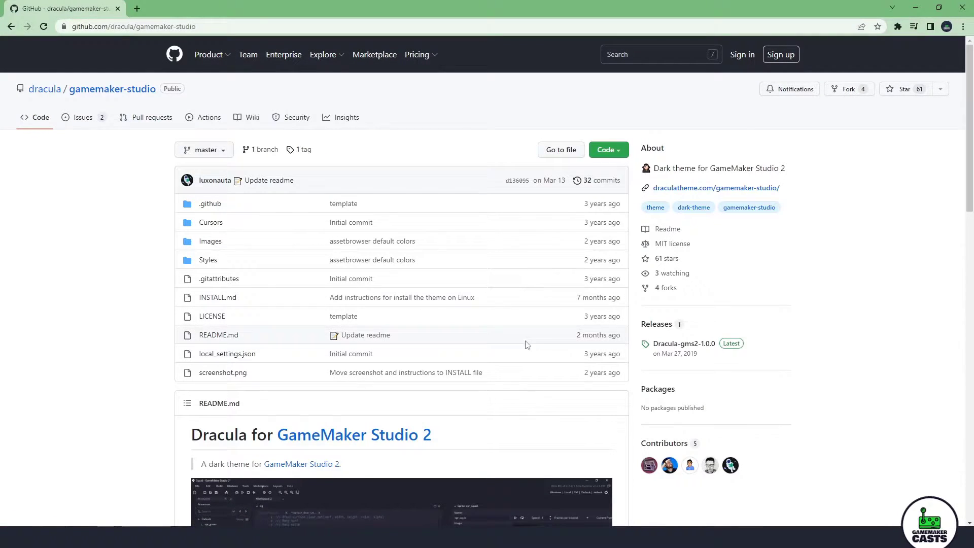
pyautogui.click(681, 345)
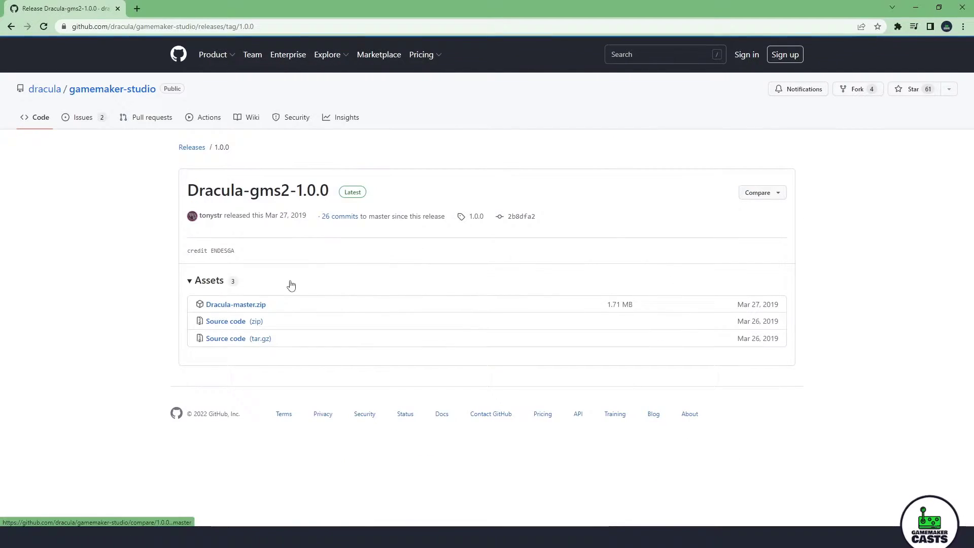
pyautogui.click(239, 304)
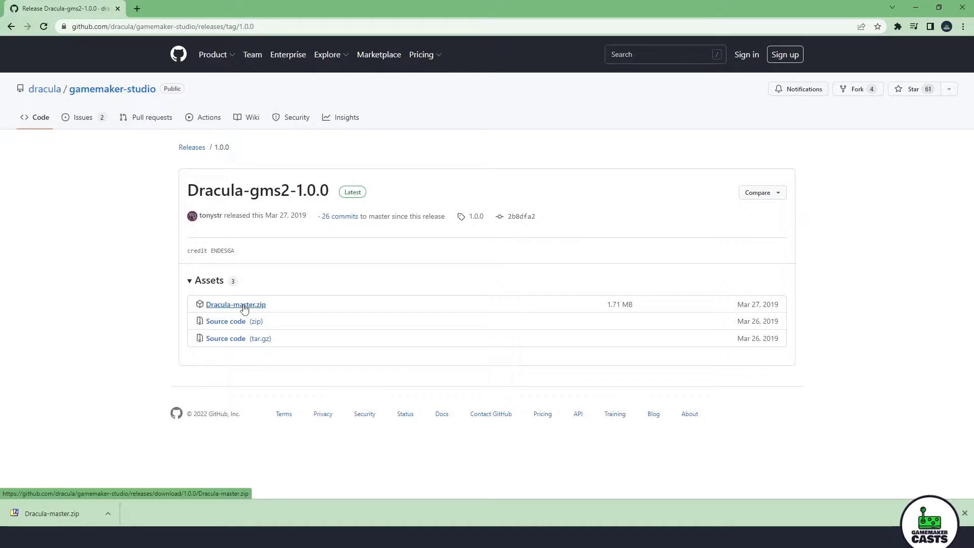
# Step: Go to %programdata% and into the GameMakerStudio2\Skins folder
pyautogui.press('super+r')
pyautogui.write('%prog')
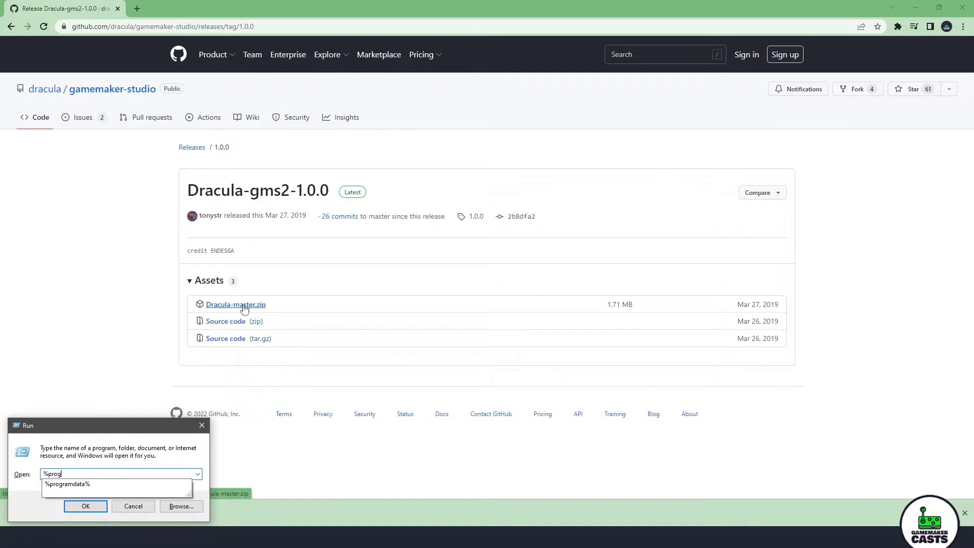
pyautogui.write('ramdata%')
pyautogui.press('Return')
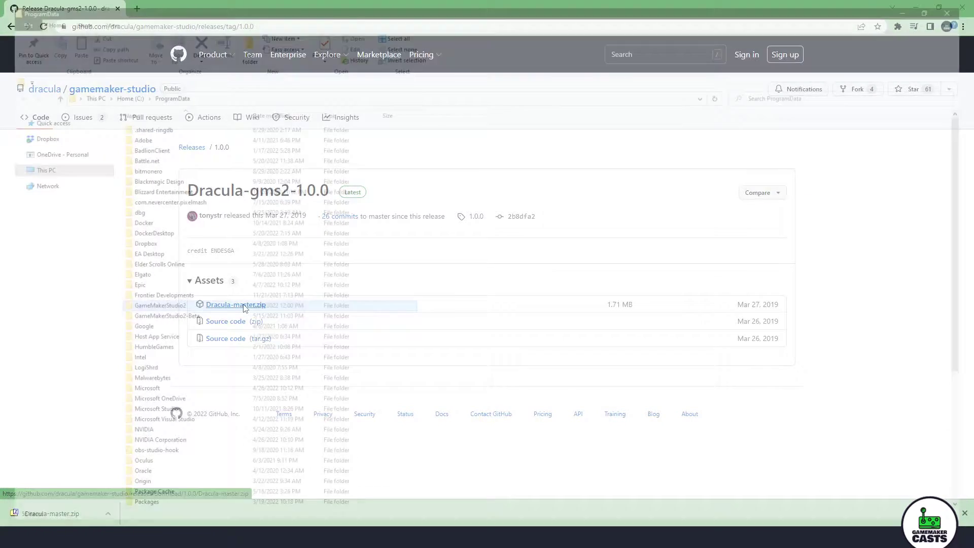
pyautogui.click(244, 308)
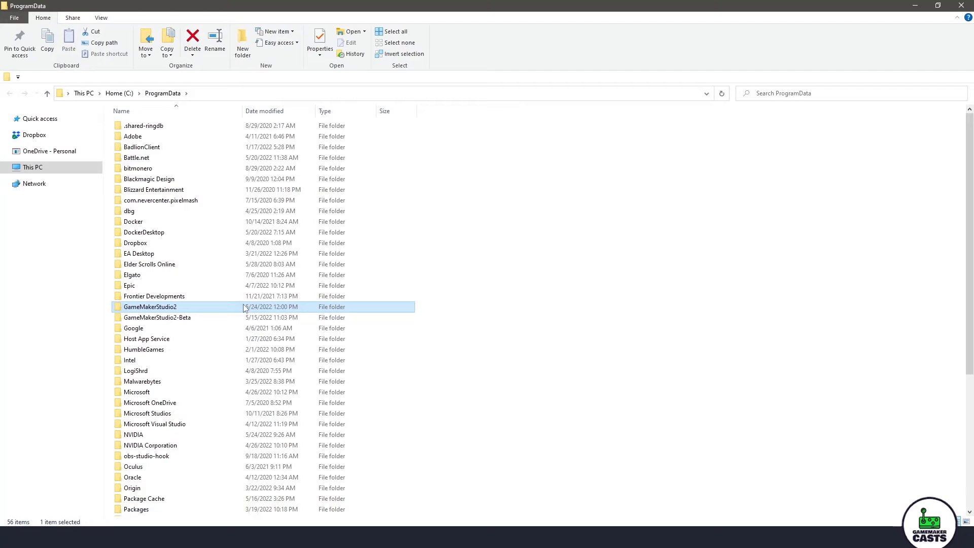
pyautogui.doubleClick(185, 309)
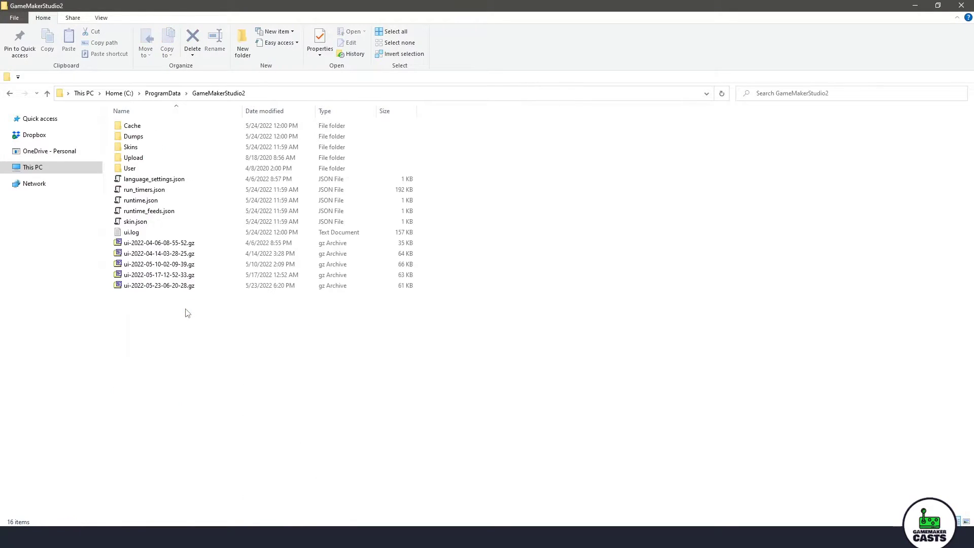
pyautogui.doubleClick(133, 147)
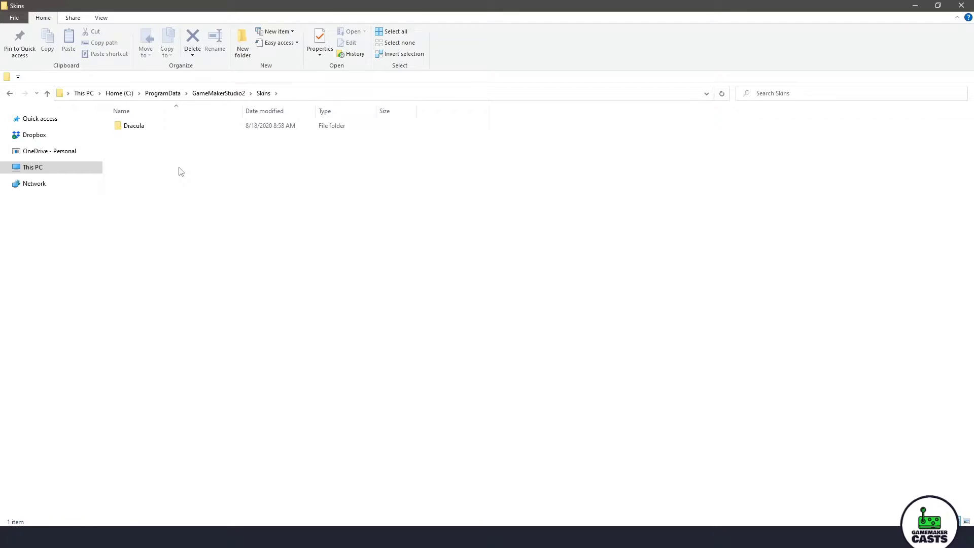
# Step: Create a new folder named Mickey in the Skins folder
pyautogui.moveTo(189, 170); pyautogui.dragTo(121, 128)
pyautogui.rightClick(204, 217)
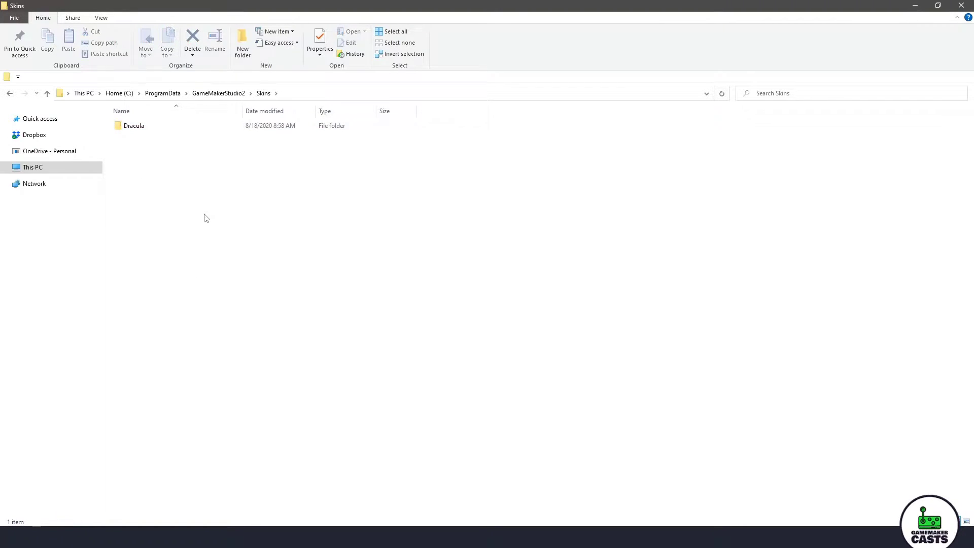
pyautogui.write('wf')
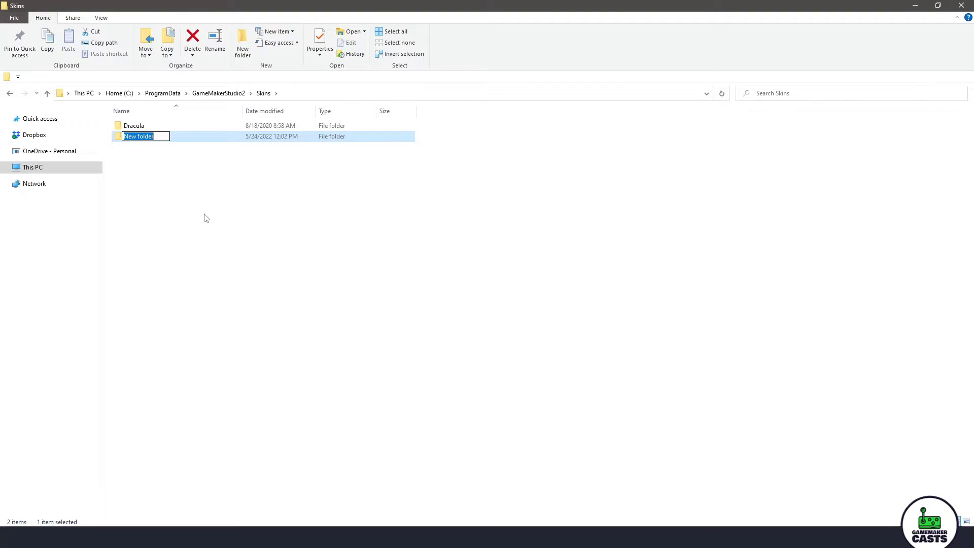
pyautogui.write('Mickey')
pyautogui.press('Return')
pyautogui.press('Return')
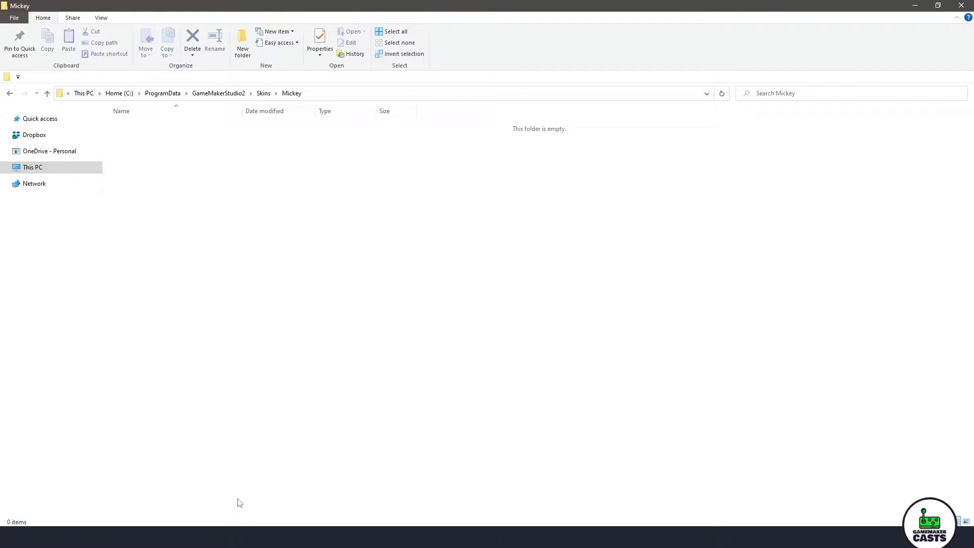
# Step: Open Dracula-master.zip in 7-Zip and select Dracula-master's items except .gitattributes
pyautogui.click(219, 524)
pyautogui.click(84, 512)
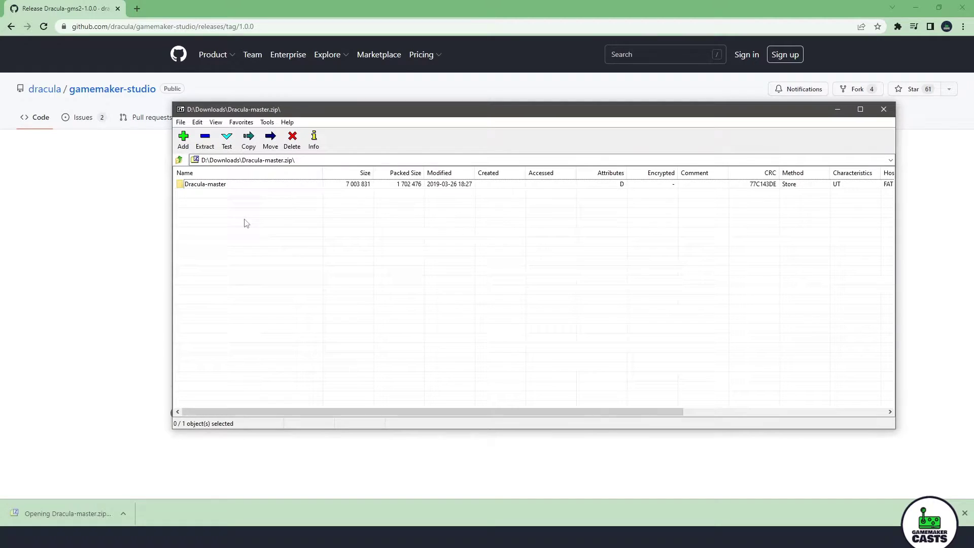
pyautogui.click(200, 185)
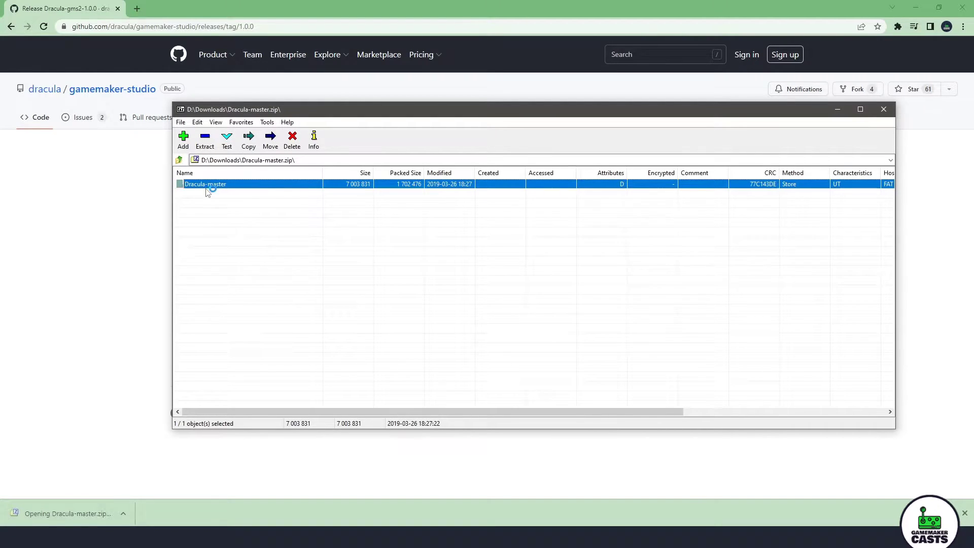
pyautogui.doubleClick(206, 187)
pyautogui.moveTo(221, 281); pyautogui.dragTo(194, 193)
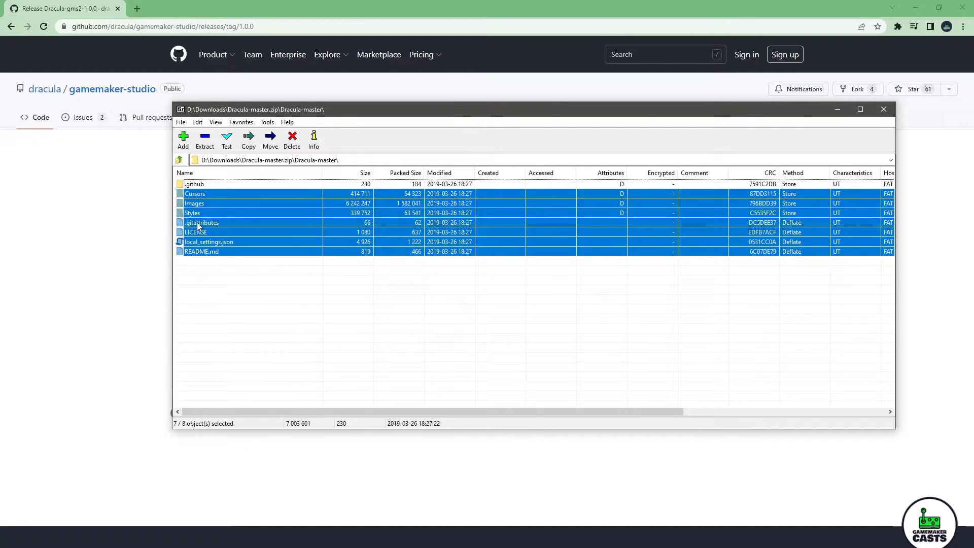
pyautogui.keyDown('ctrl'); pyautogui.click(198, 224); pyautogui.keyUp('ctrl')
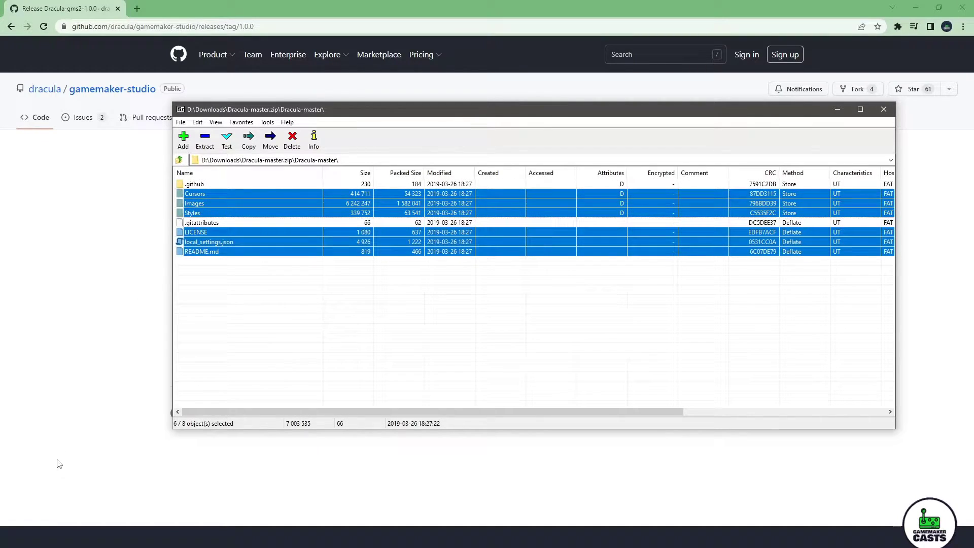
pyautogui.click(44, 537)
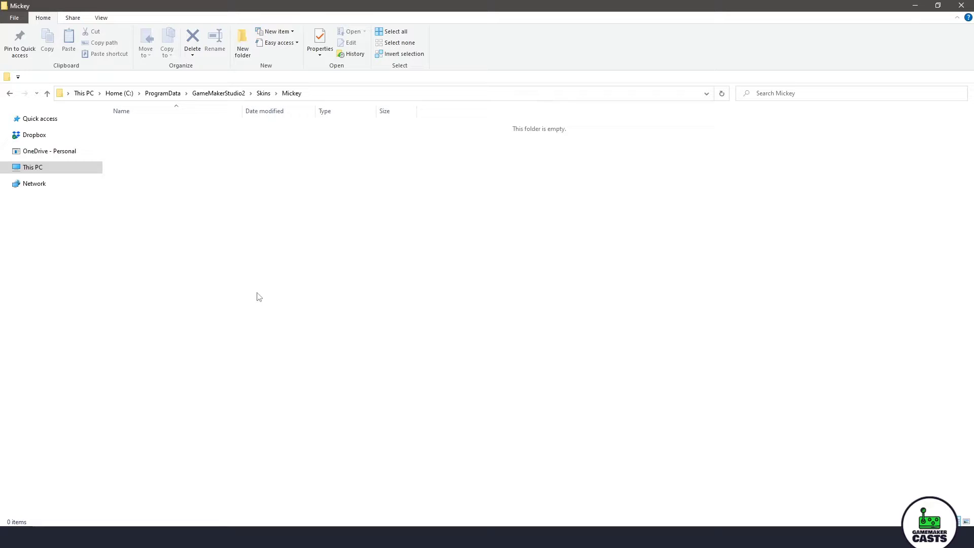
# Step: Copy the six selected skin items from 7-Zip into the Mickey folder, then return to GameMaker
pyautogui.hotkey('alt', 'Tab')
pyautogui.moveTo(289, 213); pyautogui.dragTo(358, 263)
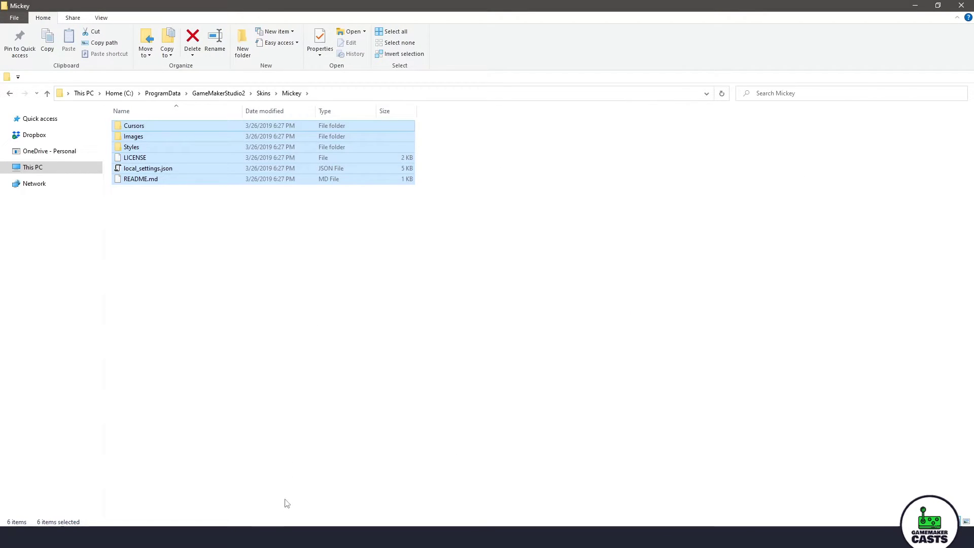
pyautogui.click(282, 537)
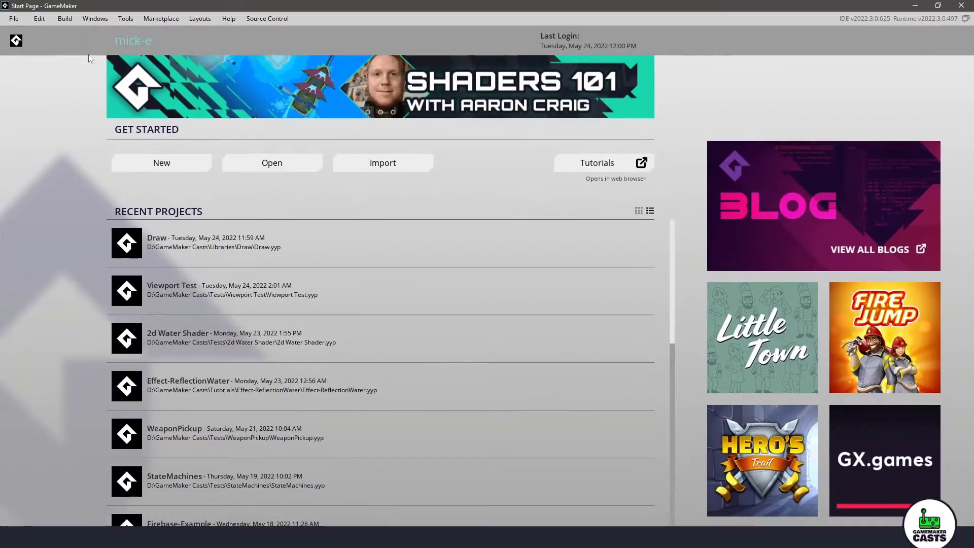
# Step: Set the IDE skin to Mickey in General Settings preferences and apply it
pyautogui.click(15, 19)
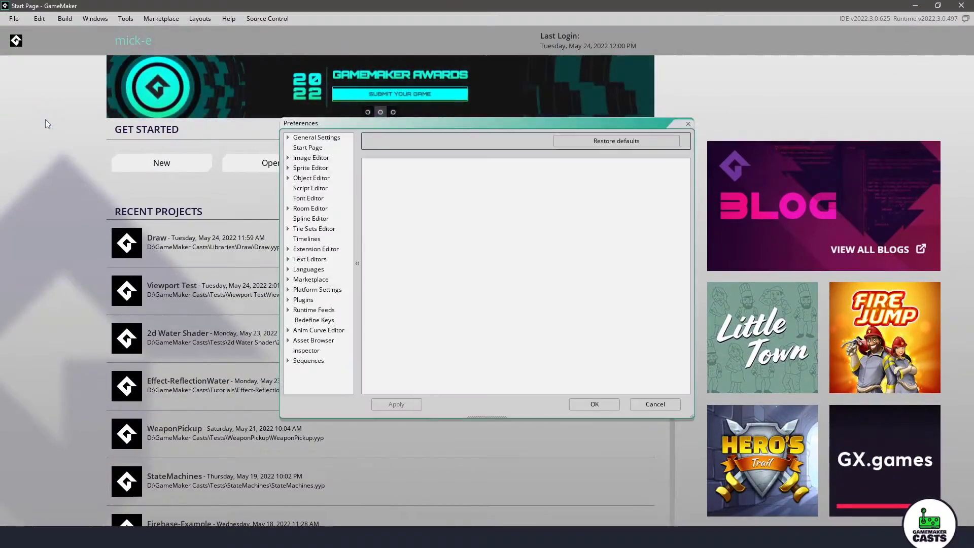
pyautogui.click(45, 120)
pyautogui.click(289, 140)
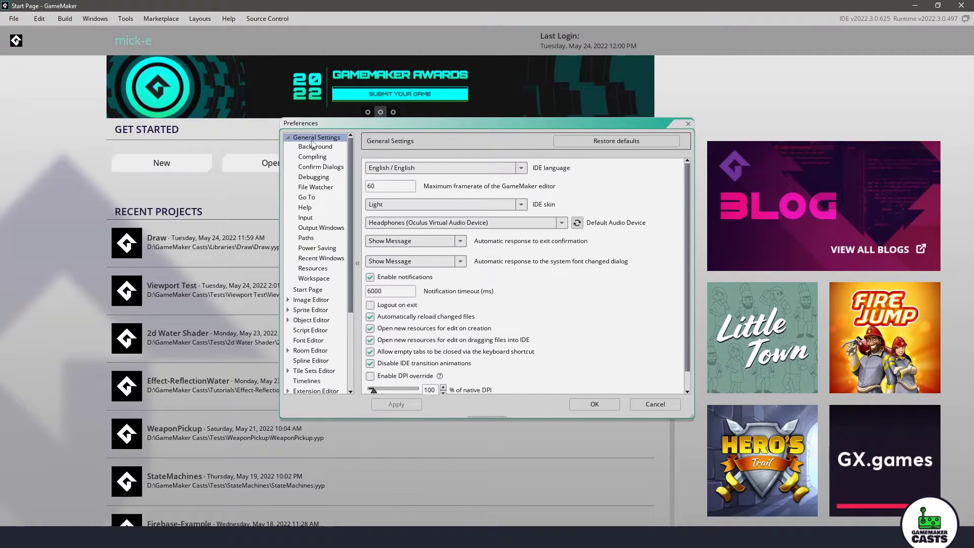
pyautogui.click(521, 205)
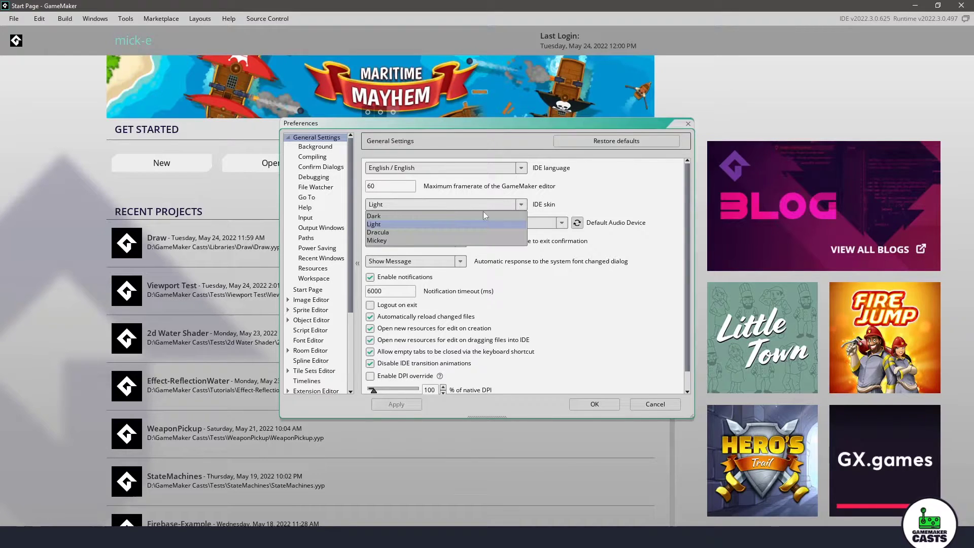
pyautogui.click(387, 241)
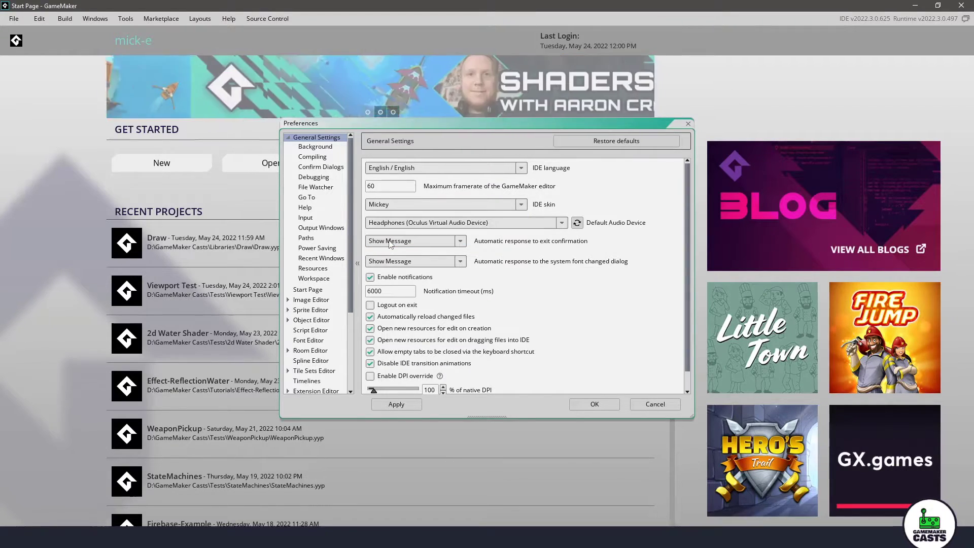
pyautogui.click(403, 404)
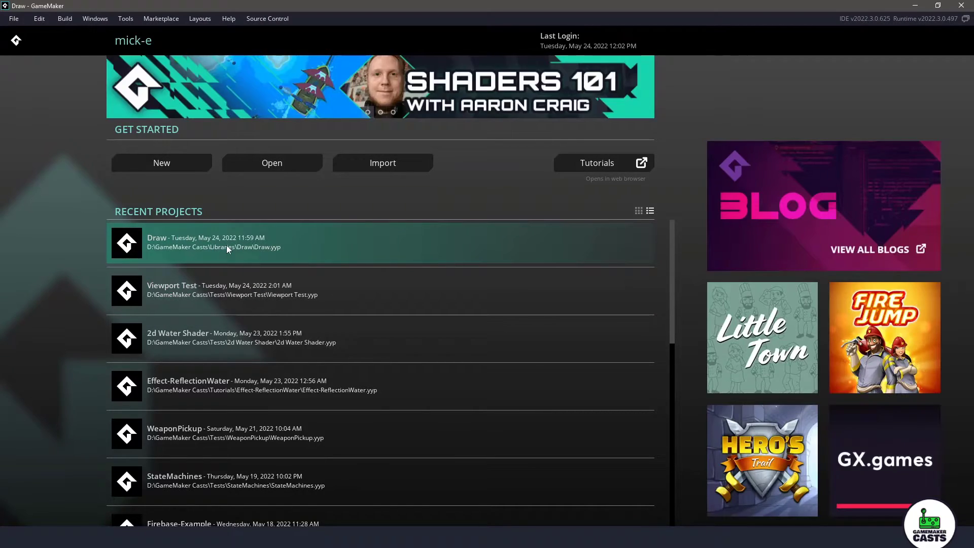
pyautogui.click(15, 21)
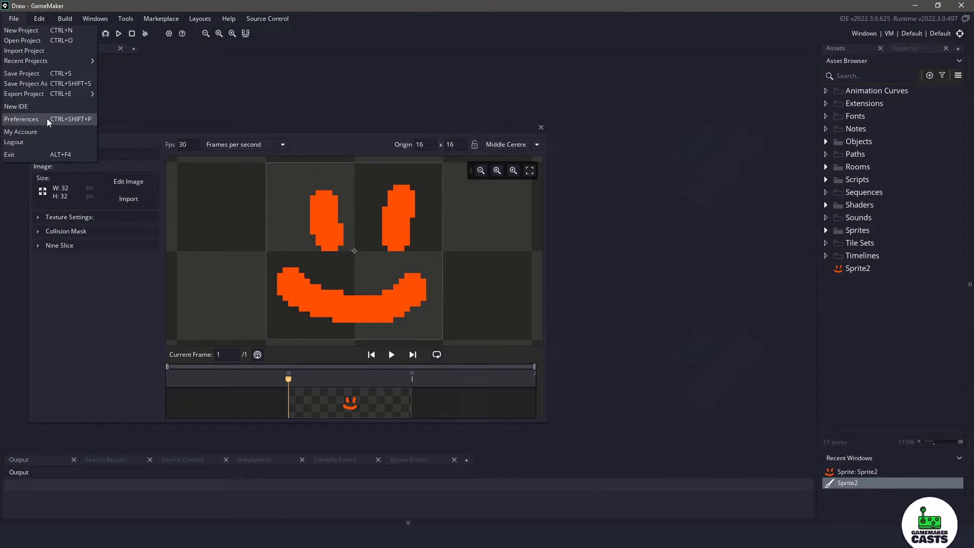
pyautogui.click(30, 109)
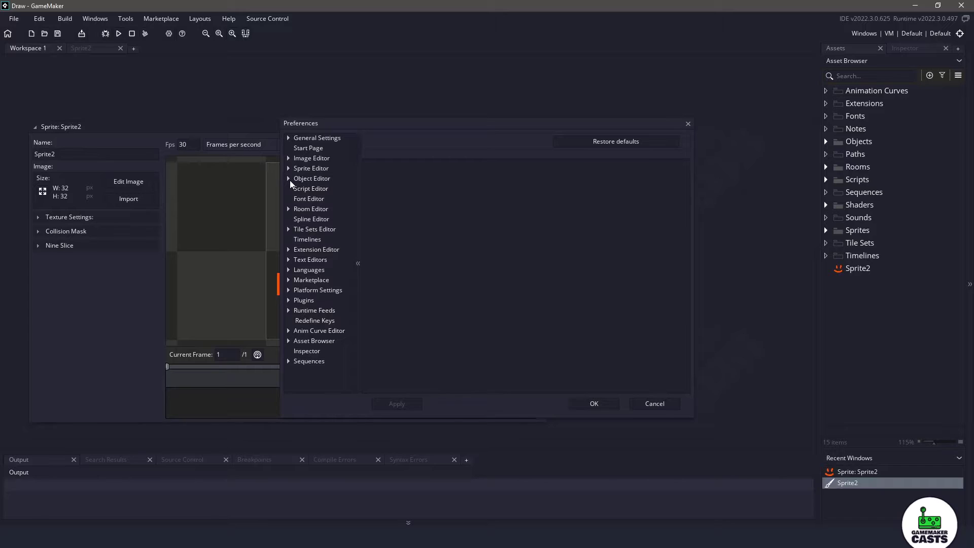
pyautogui.click(294, 261)
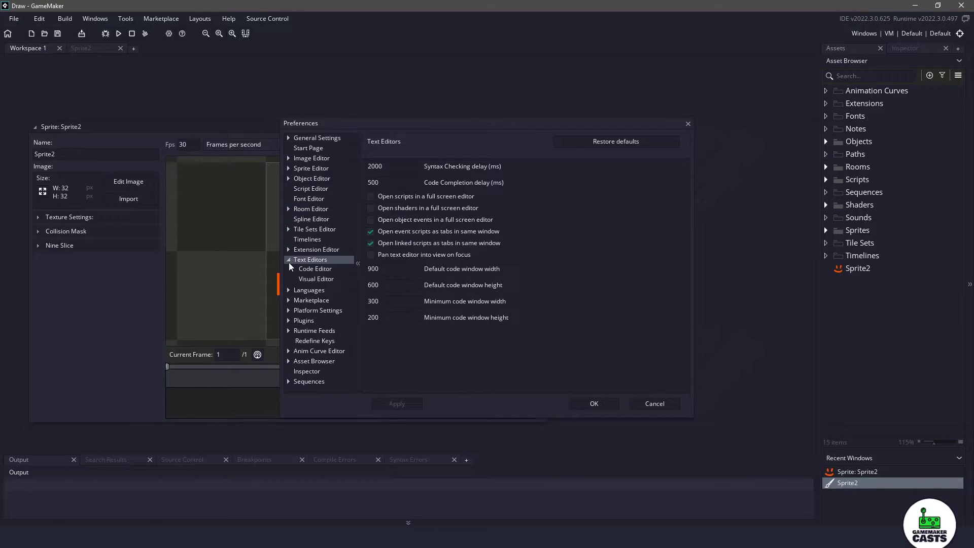
pyautogui.press('Down')
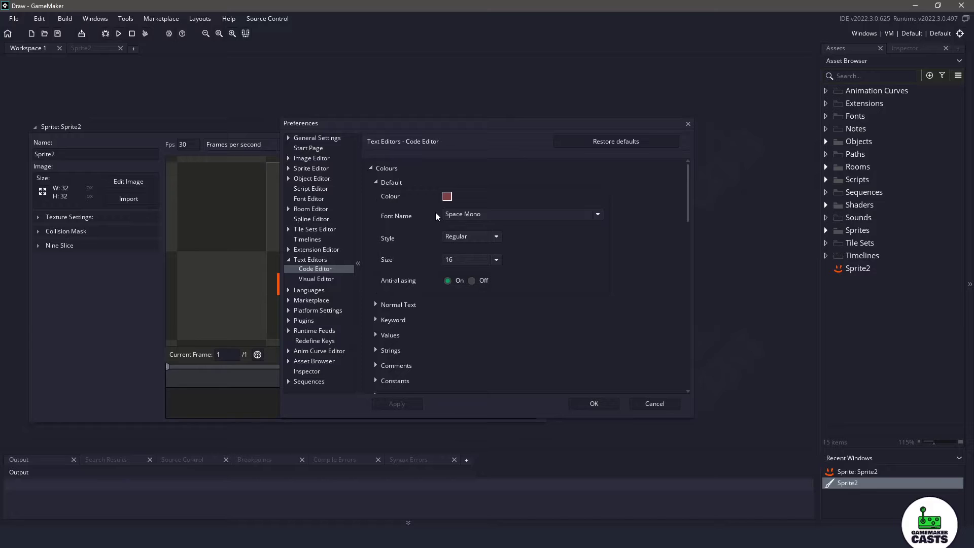
pyautogui.press('Escape')
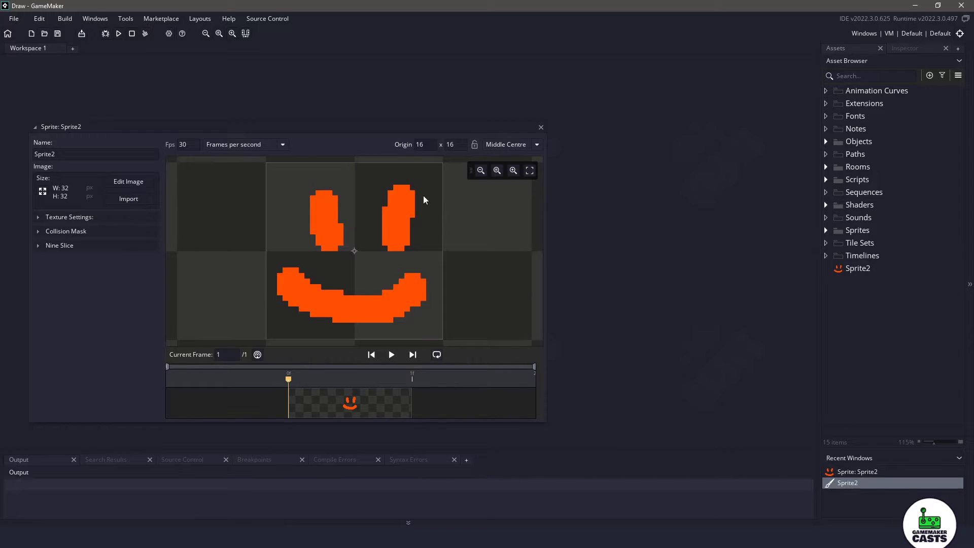
# Step: Open Sprite2 in the image editor to preview the Mickey skin
pyautogui.click(128, 182)
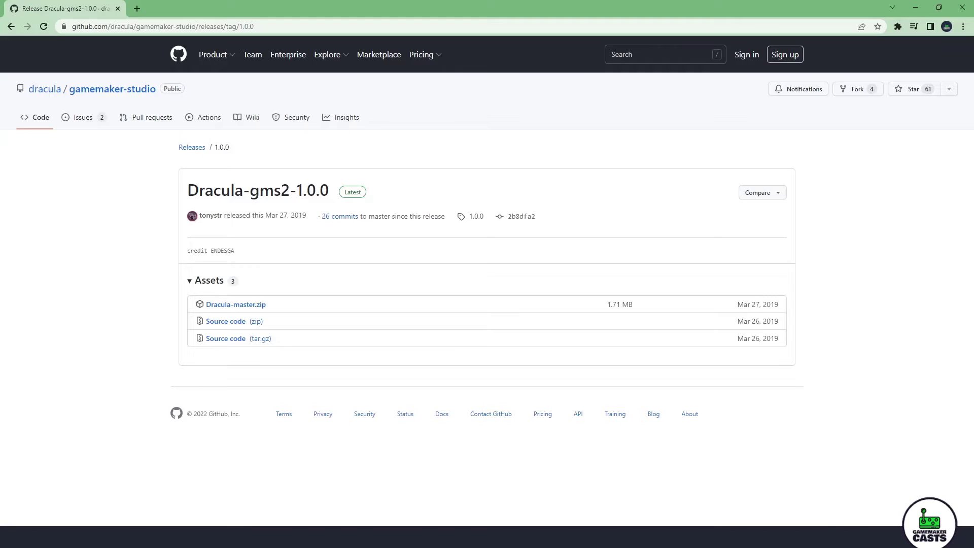
# Step: Return to the dracula/gamemaker-studio repository's main page
pyautogui.click(130, 94)
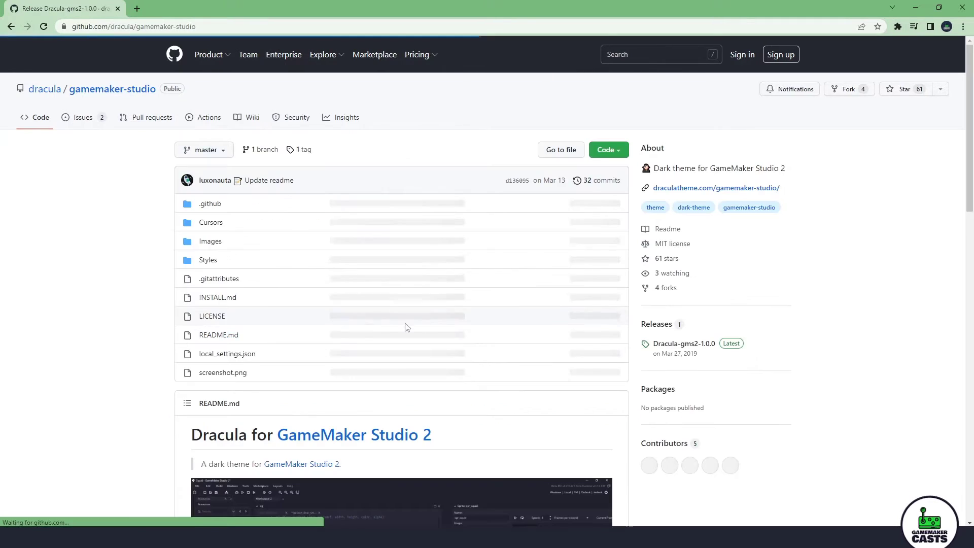